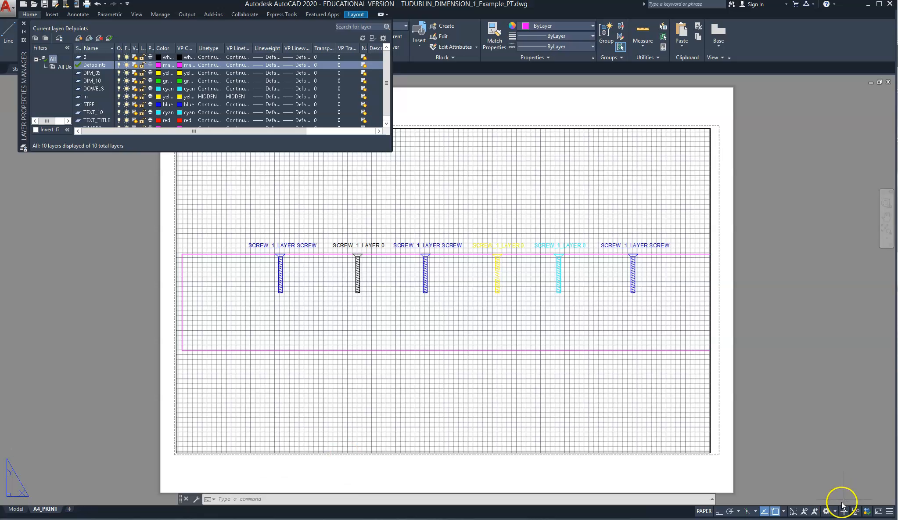
Enter the viewport's model space, return to paper space, and select the viewport border on the A4_PRINT layout
double_click(590, 391)
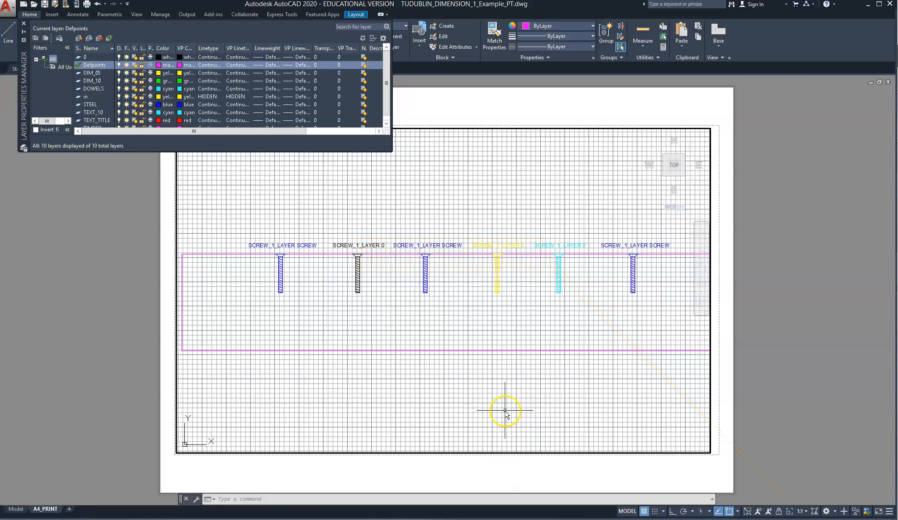
double_click(497, 480)
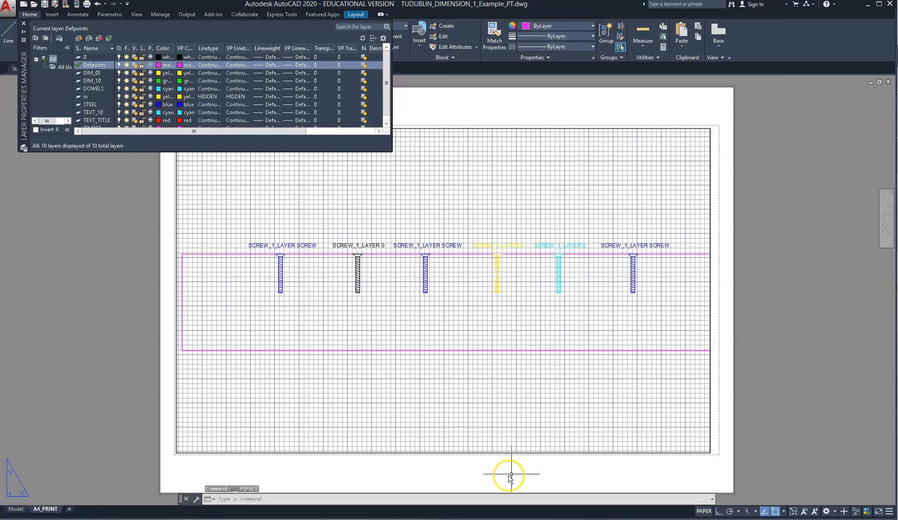
click(558, 452)
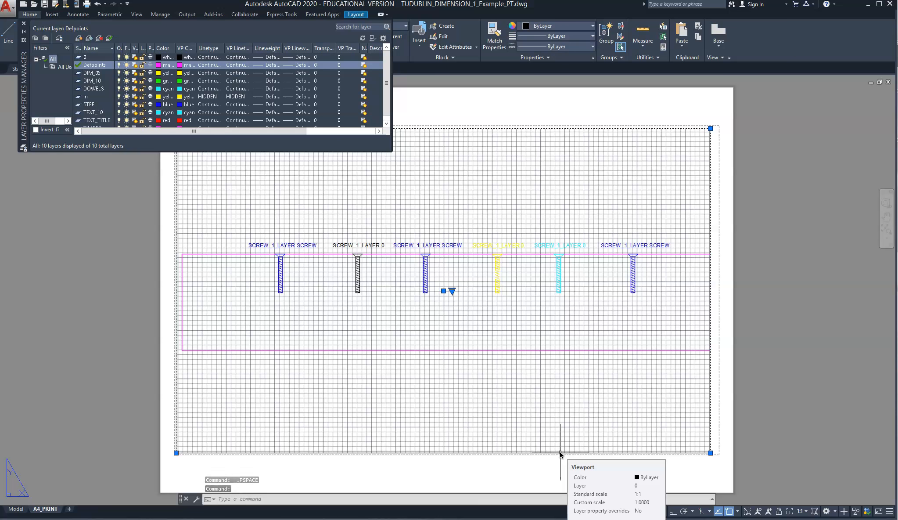
click(545, 468)
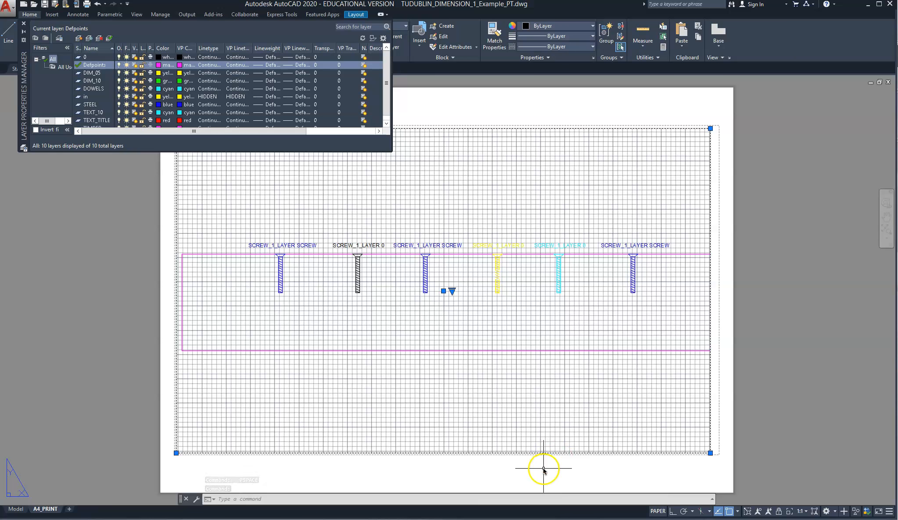
click(545, 470)
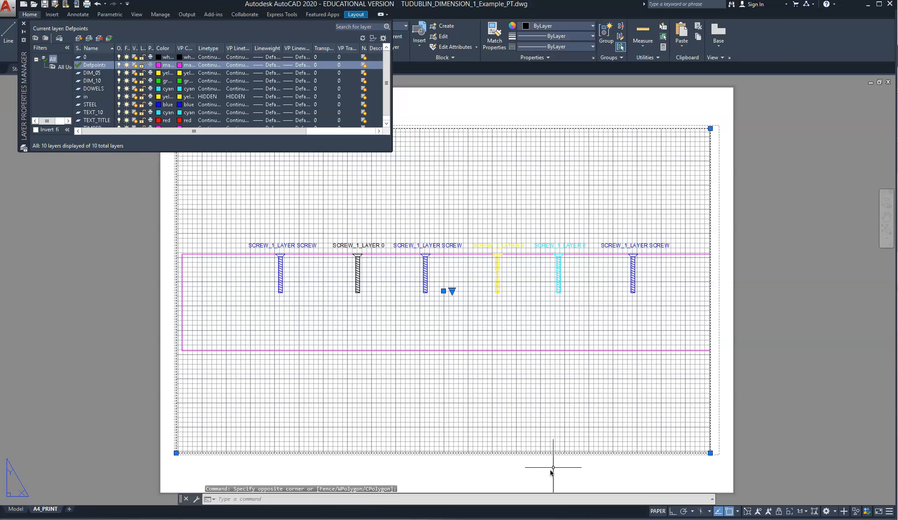
key(Escape)
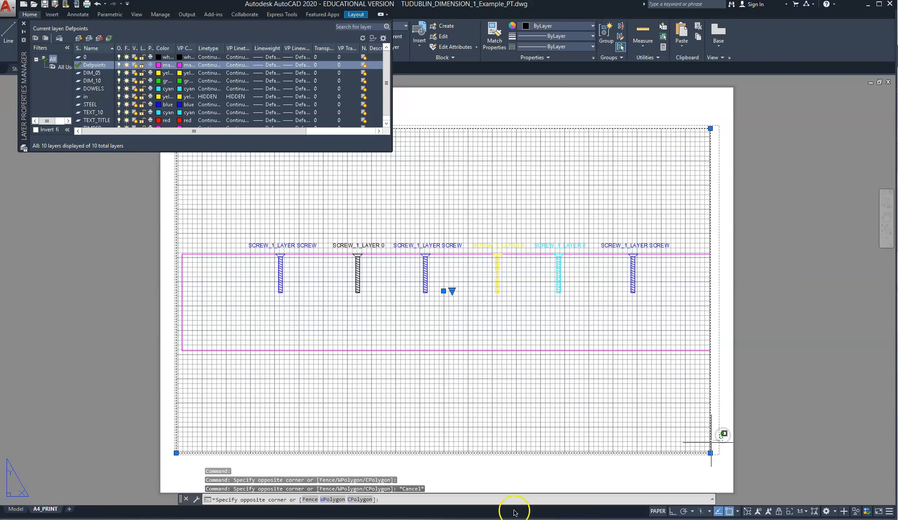
click(722, 435)
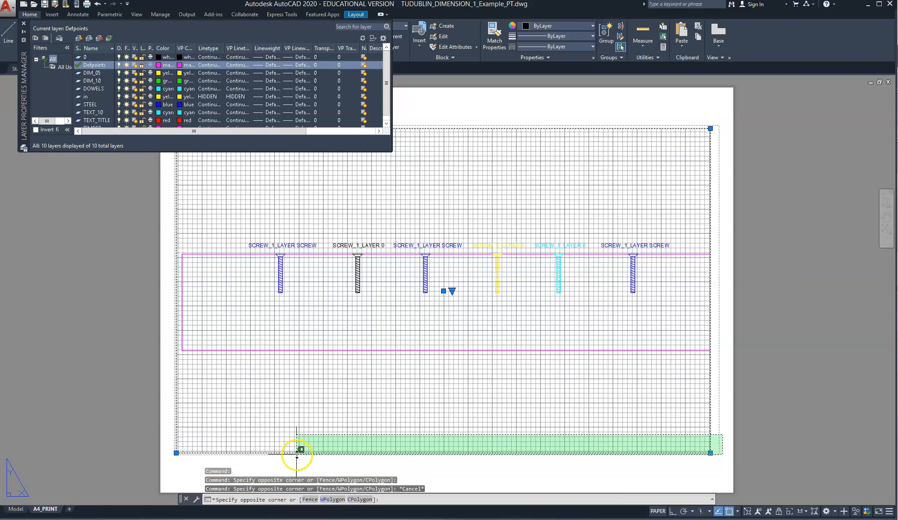
click(338, 434)
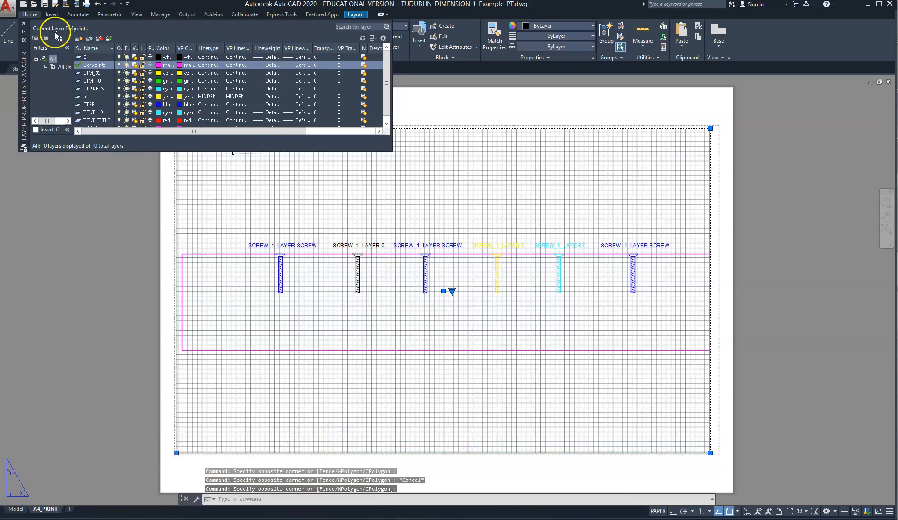
Create a new layer named Psvports based on the Defpoints layer
click(79, 39)
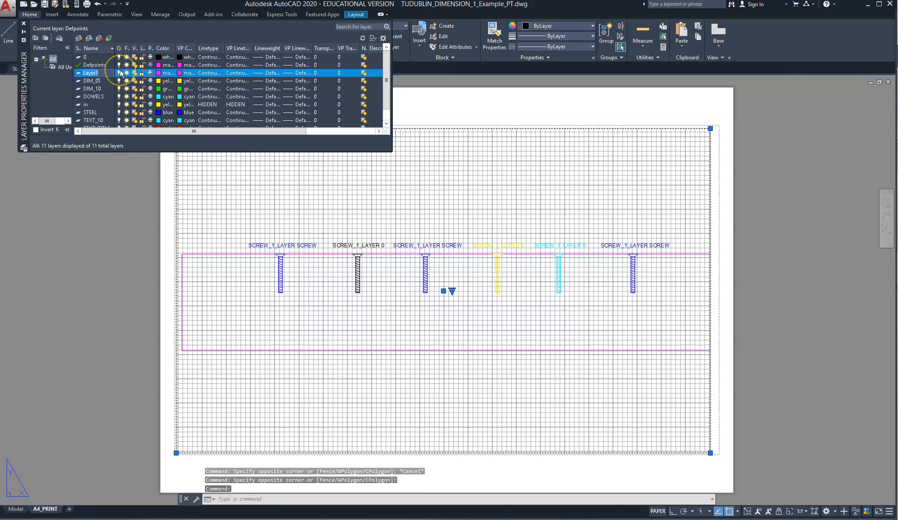
text(Psv)
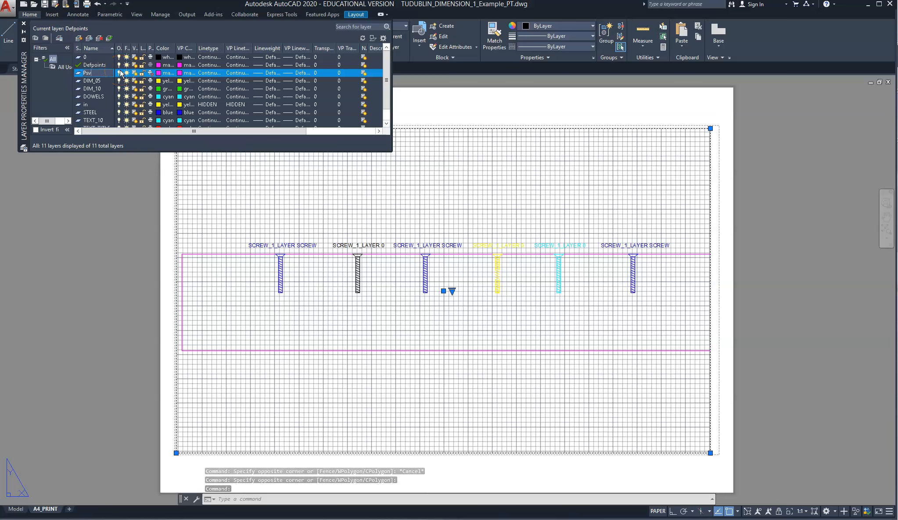
text(ports)
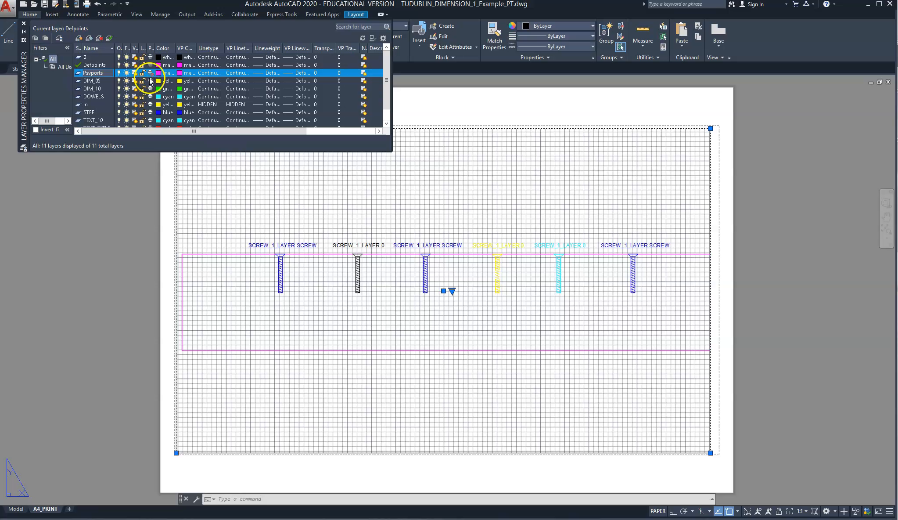
click(57, 82)
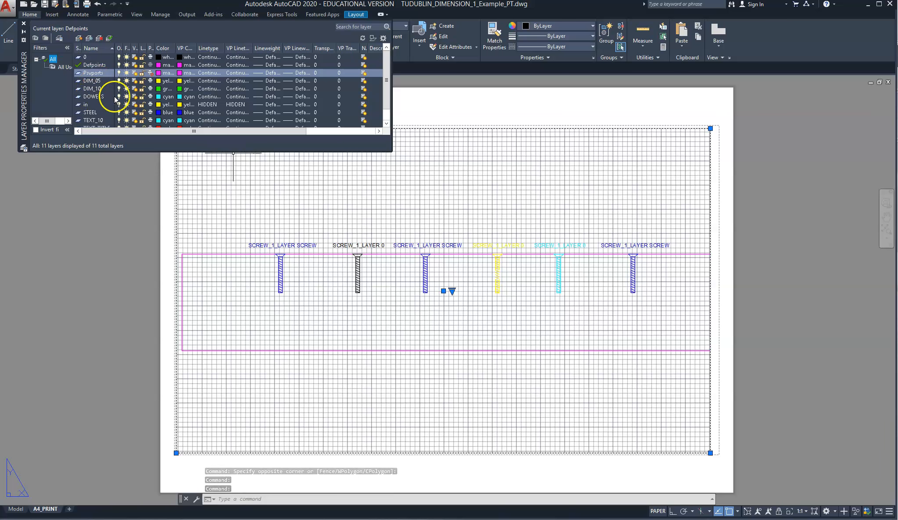
click(151, 98)
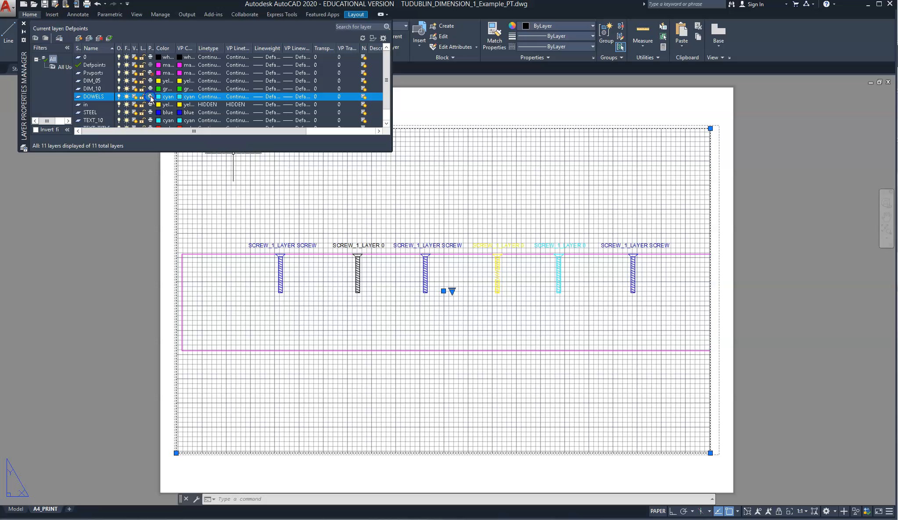
click(150, 96)
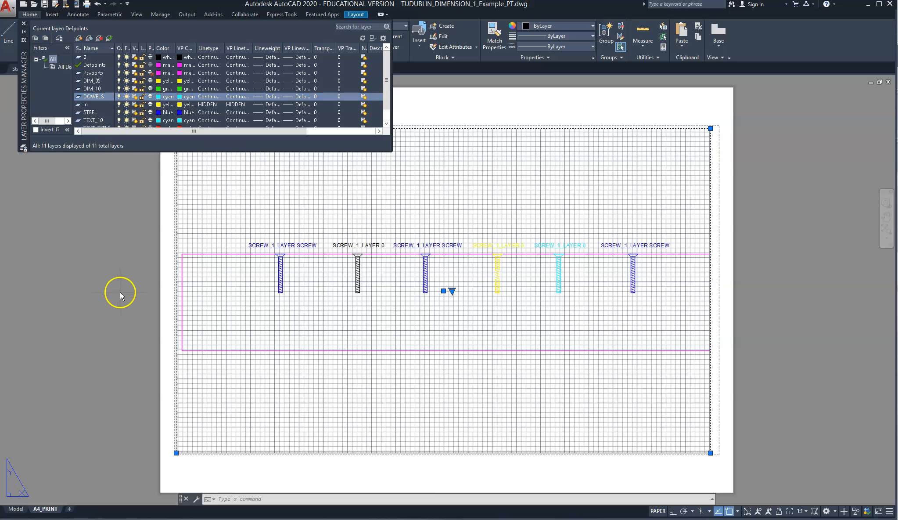
click(86, 222)
click(125, 215)
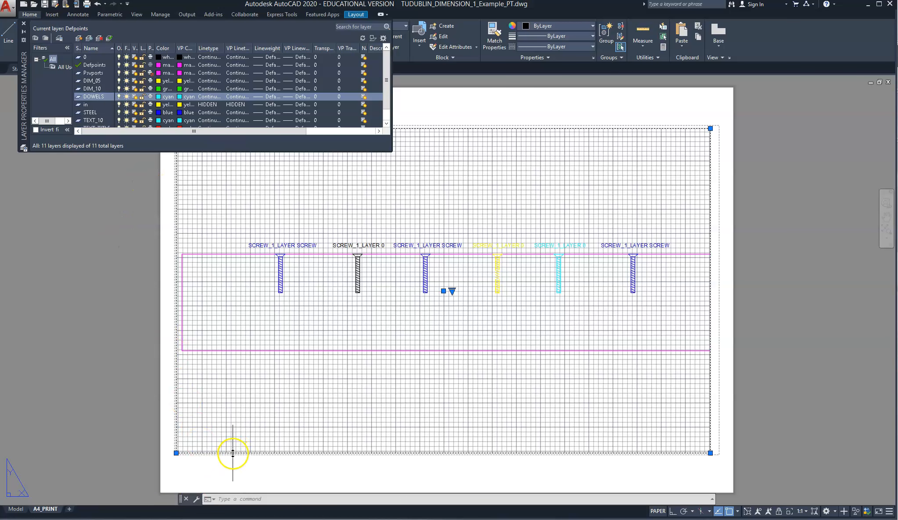
Preview the A4_PRINT plot with the AutoCAD PDF (High Quality Print).pc3 plotter, close the preview and cancel plotting
right_click(51, 510)
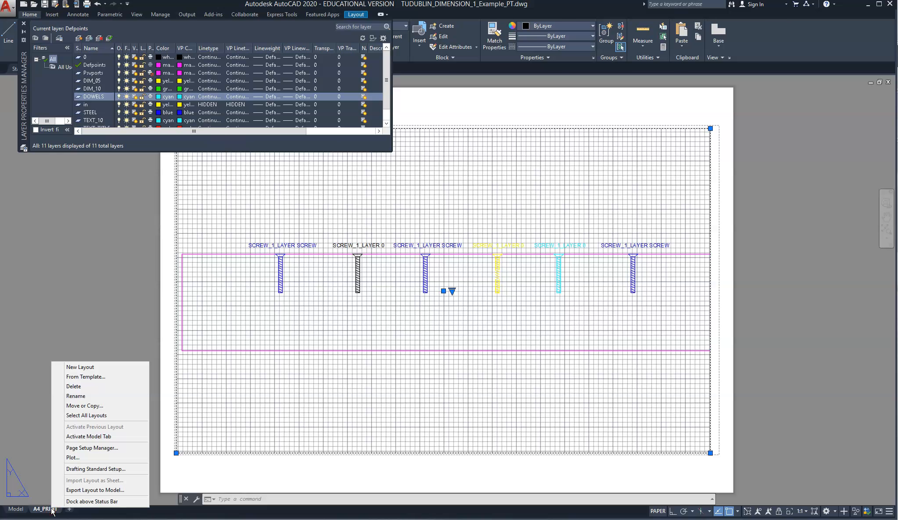
click(73, 458)
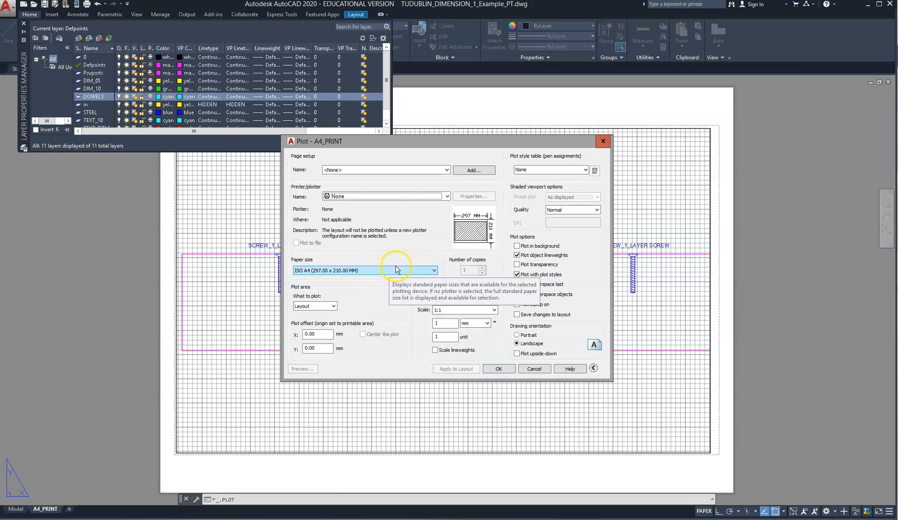
click(427, 196)
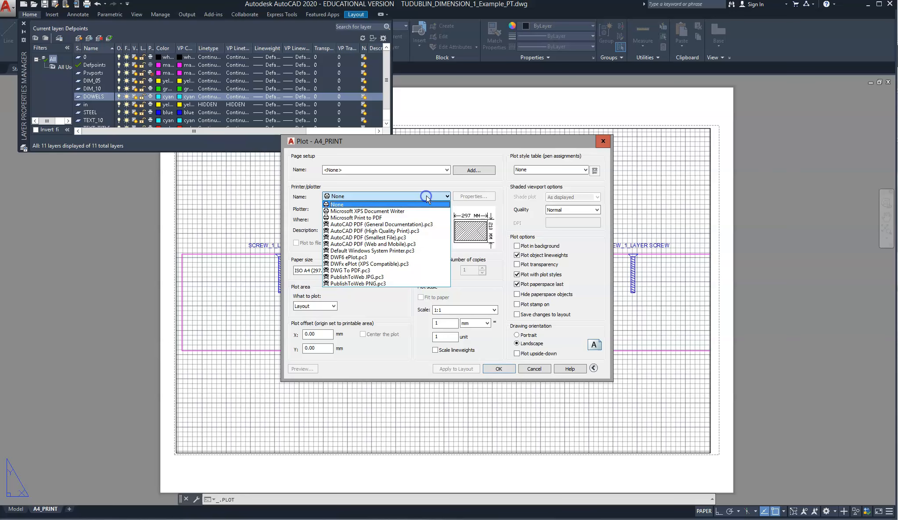
click(380, 231)
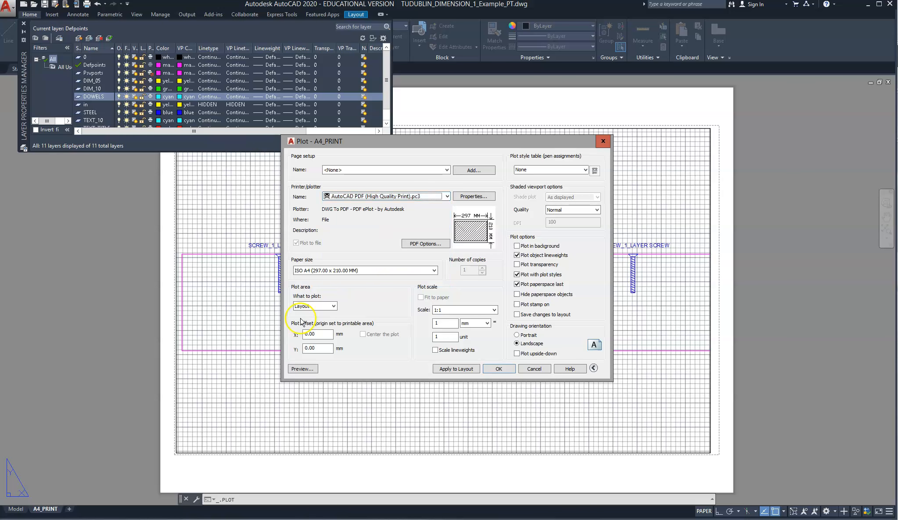
click(301, 369)
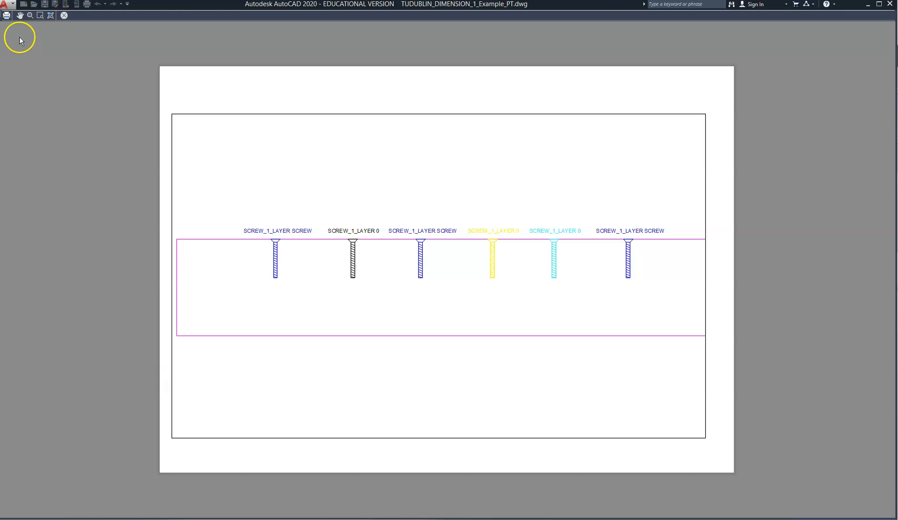
click(64, 15)
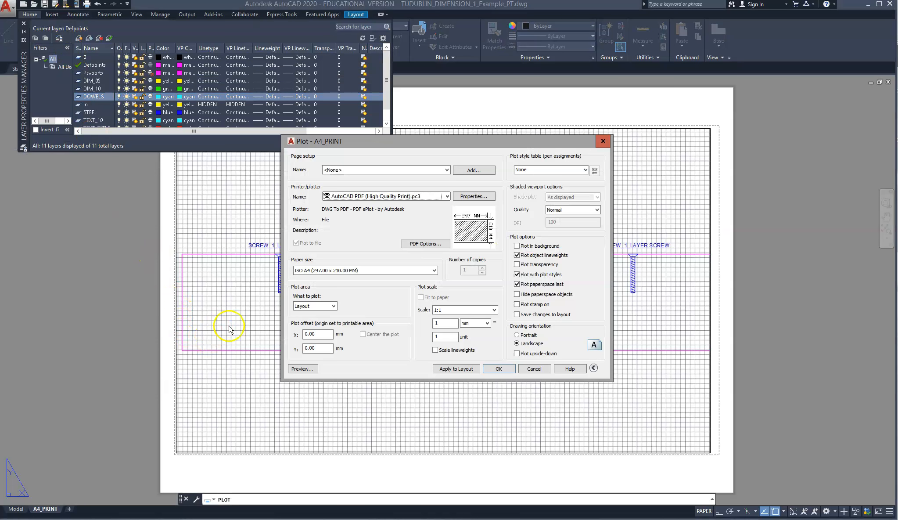
click(534, 368)
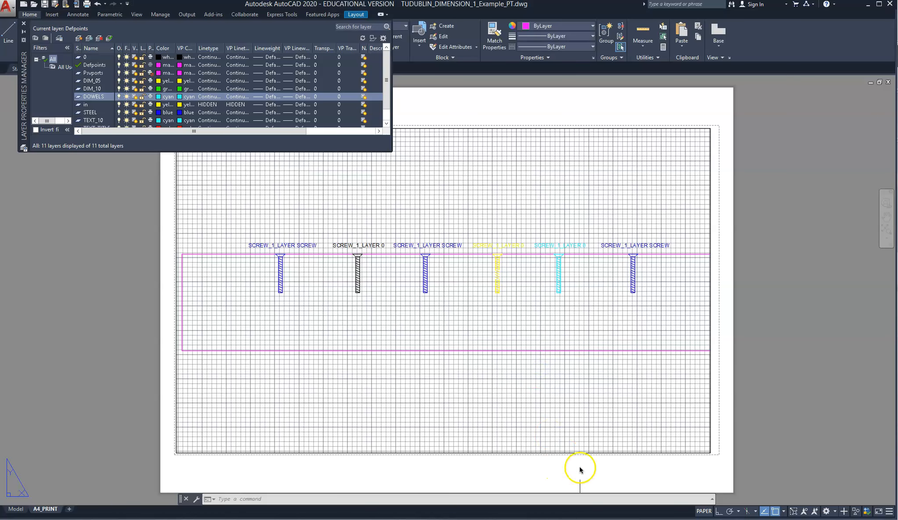
Move the viewport border to the Psvports layer through its properties and deselect it
click(559, 451)
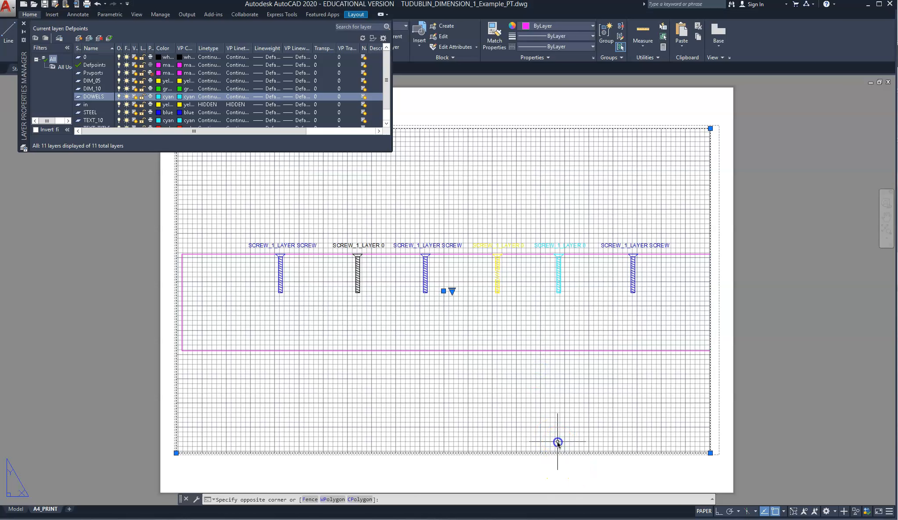
right_click(559, 453)
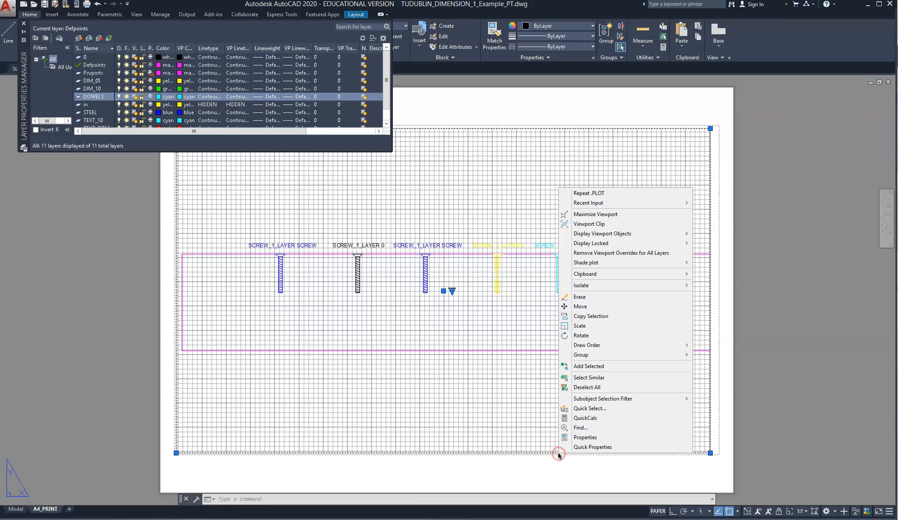
click(590, 437)
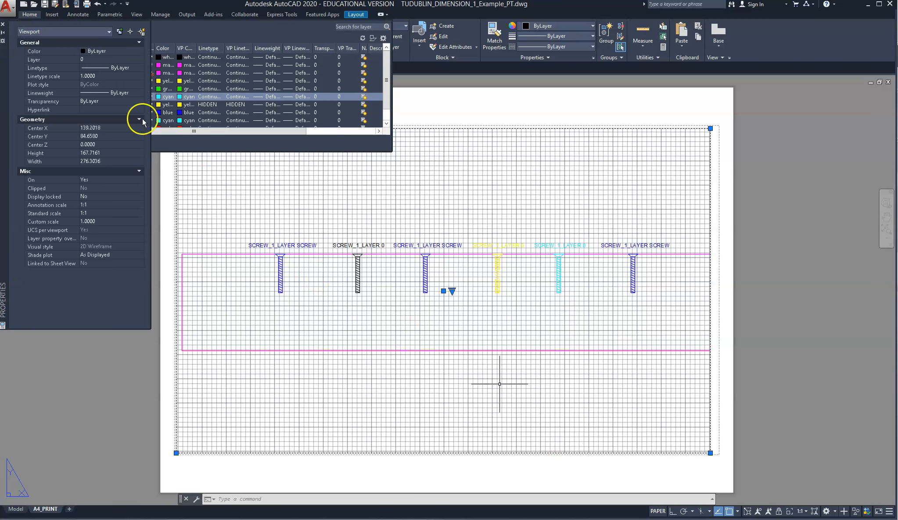
click(102, 60)
click(133, 59)
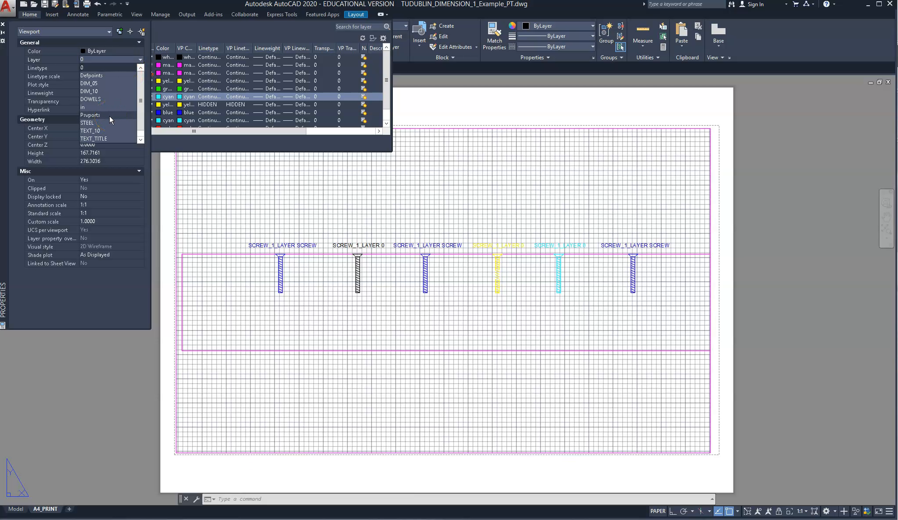
click(110, 116)
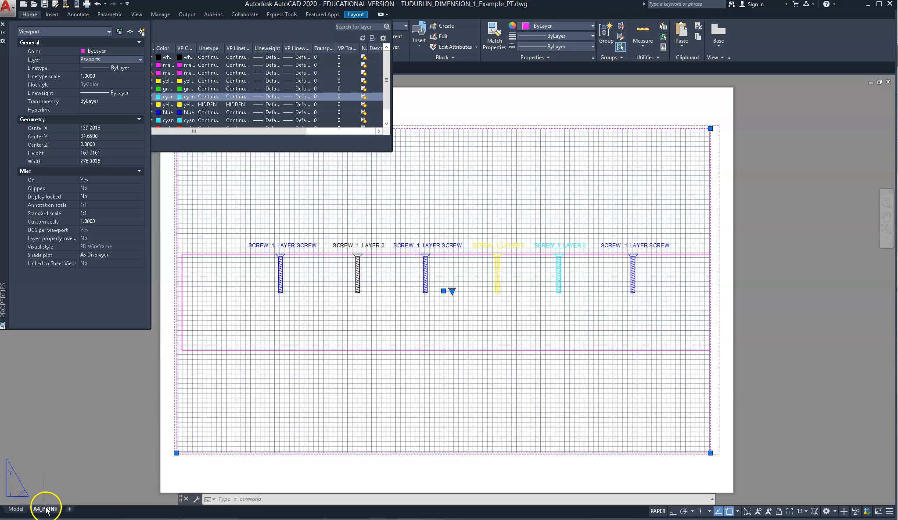
click(140, 436)
key(Escape)
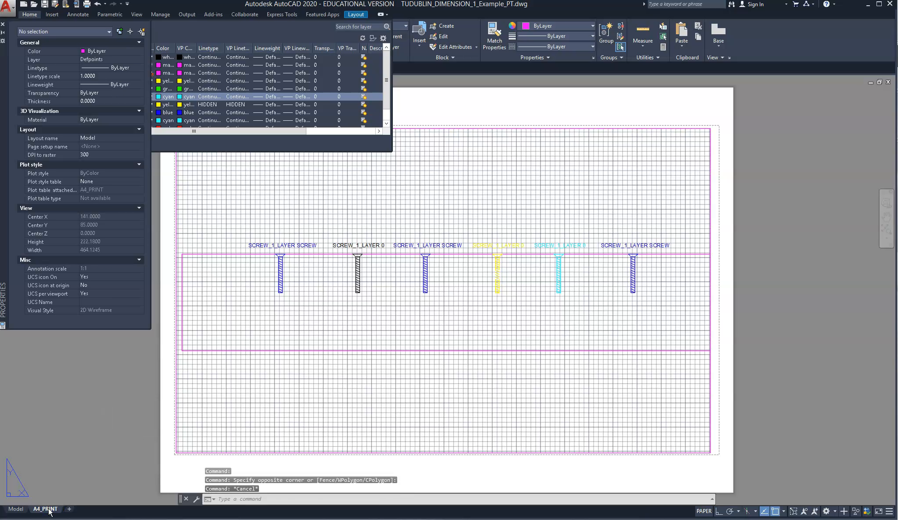
Preview the A4_PRINT layout again with the AutoCAD PDF (High Quality Print).pc3 plotter to check how the viewport border plots
right_click(48, 509)
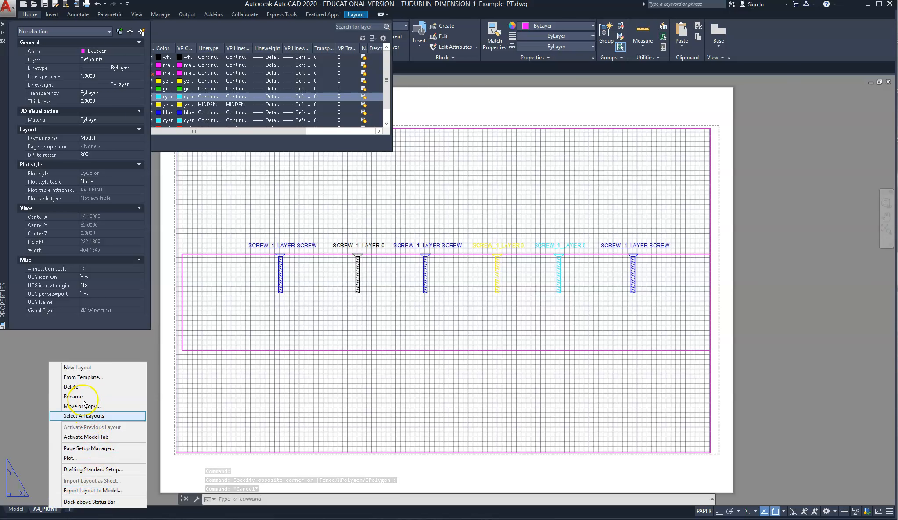
click(79, 459)
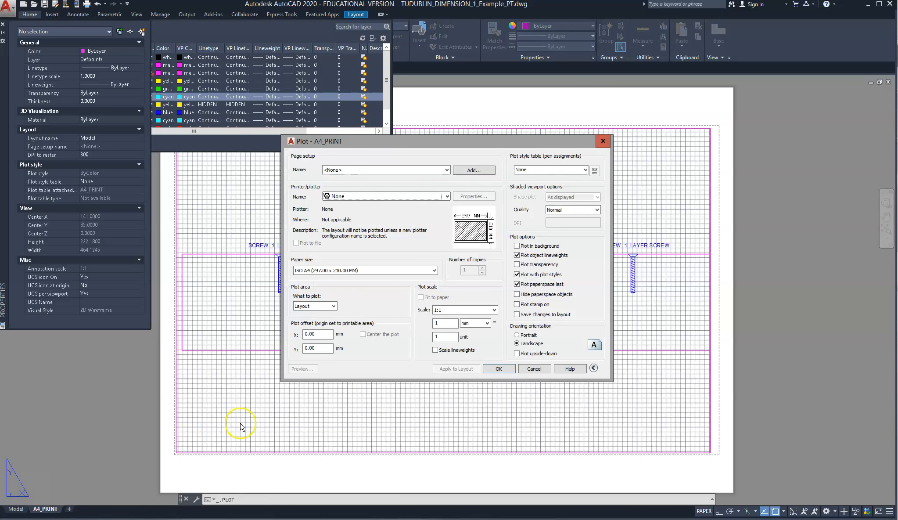
click(361, 197)
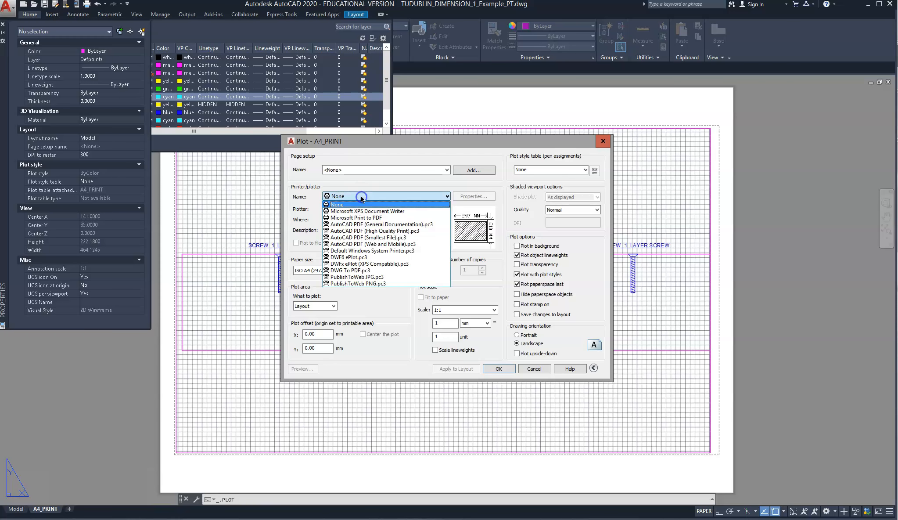
click(358, 232)
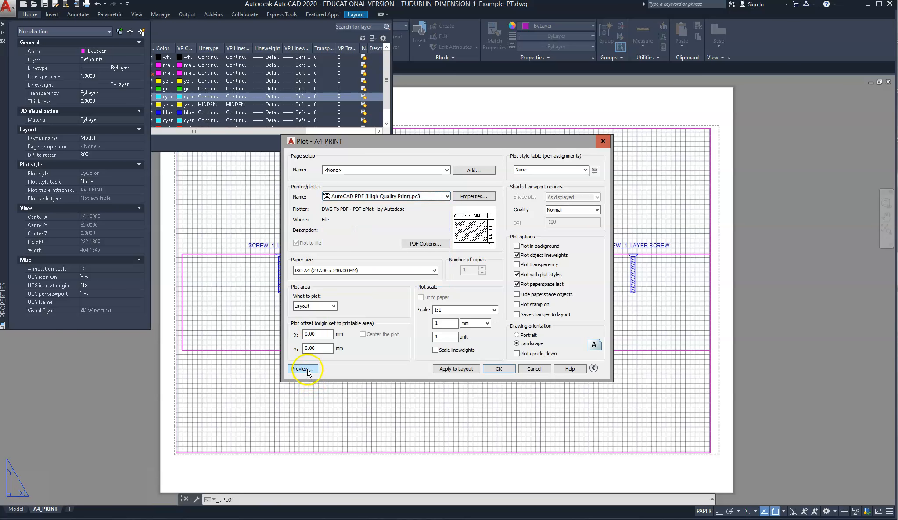
click(306, 369)
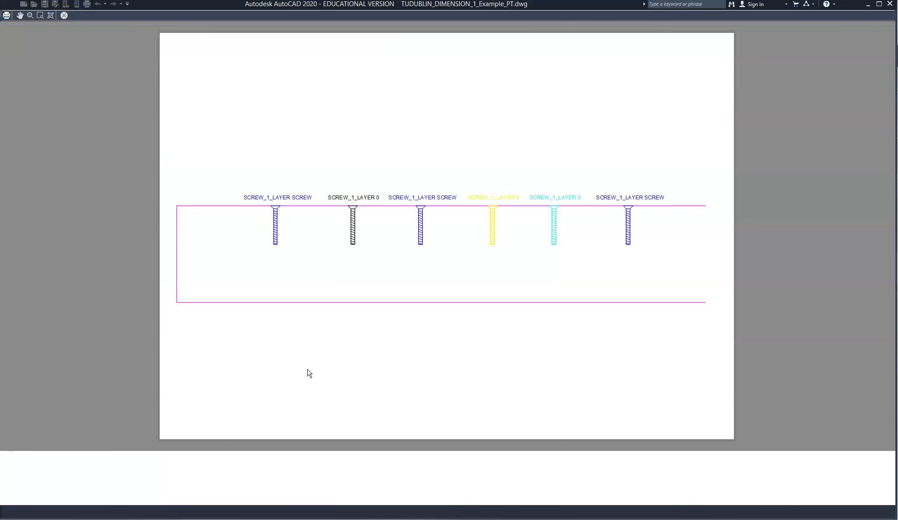